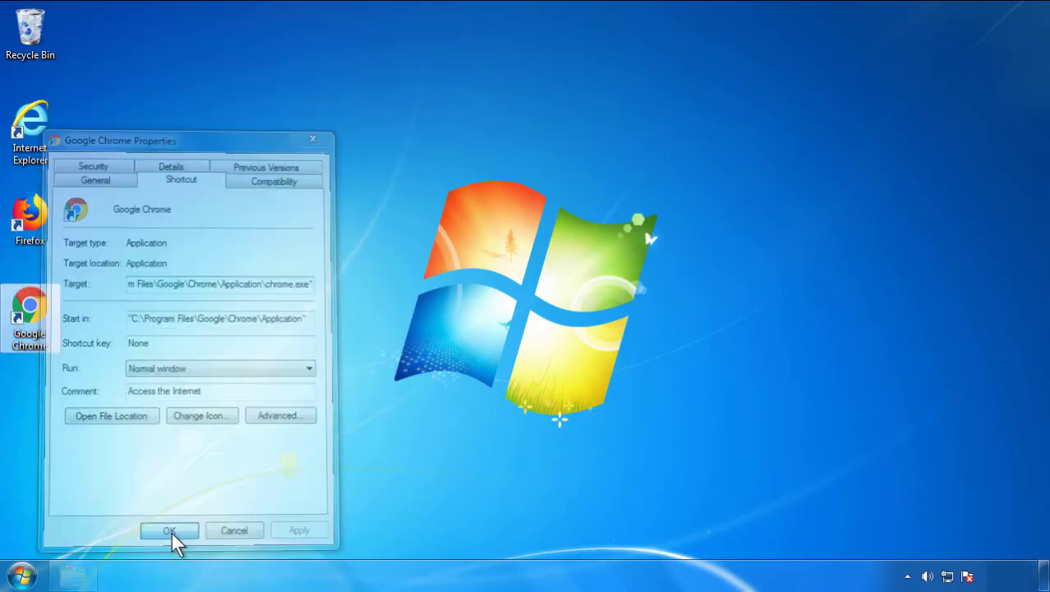
# Apply and close the Google Chrome shortcut's Properties dialog with OK.
pyautogui.click(23, 576)
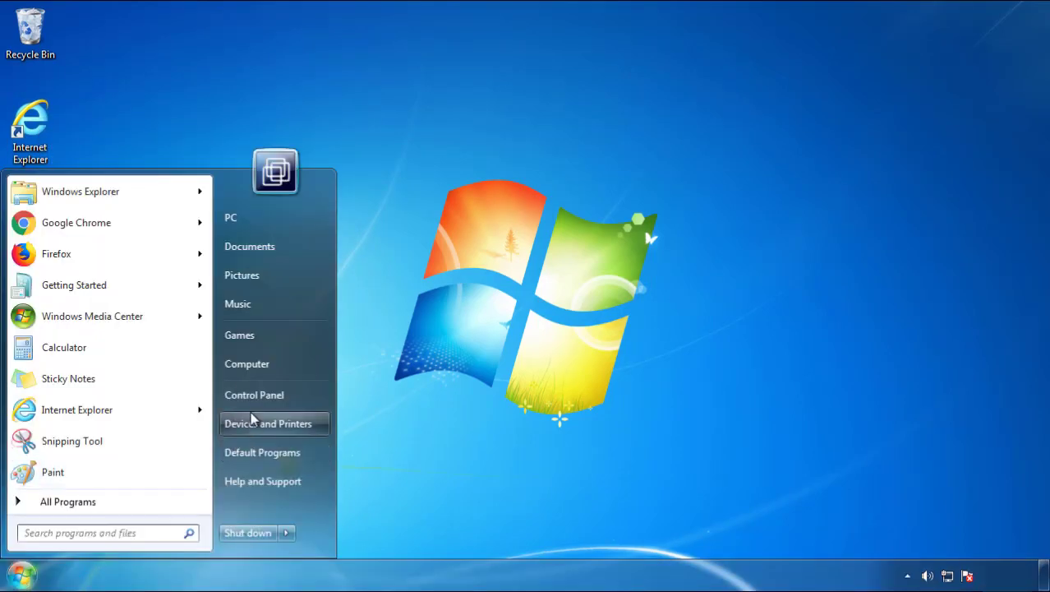
# Open Control Panel's installed programs list, sorted by install date with newest first.
pyautogui.click(263, 392)
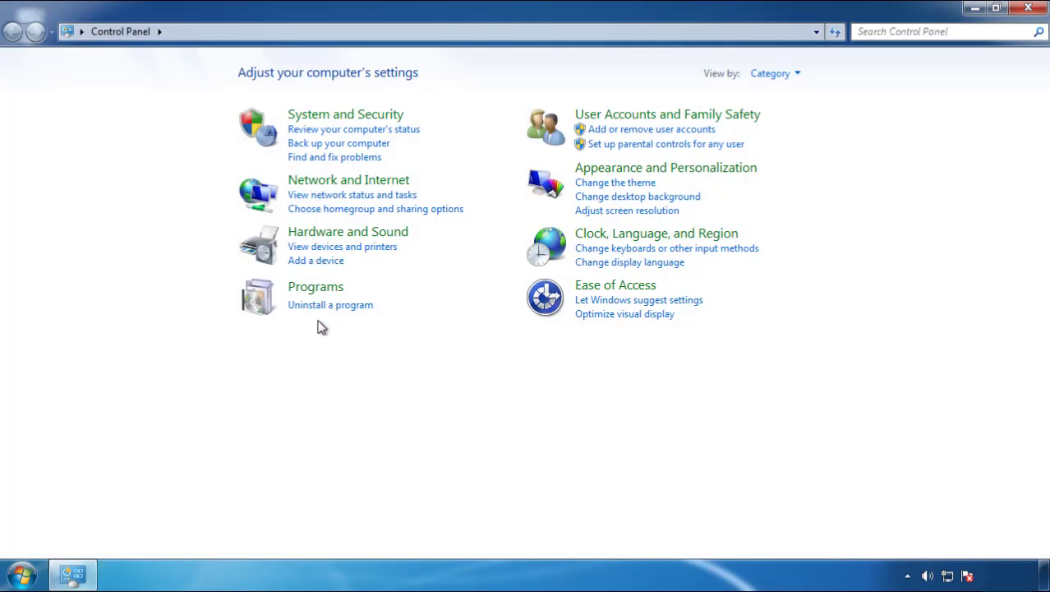
pyautogui.click(329, 307)
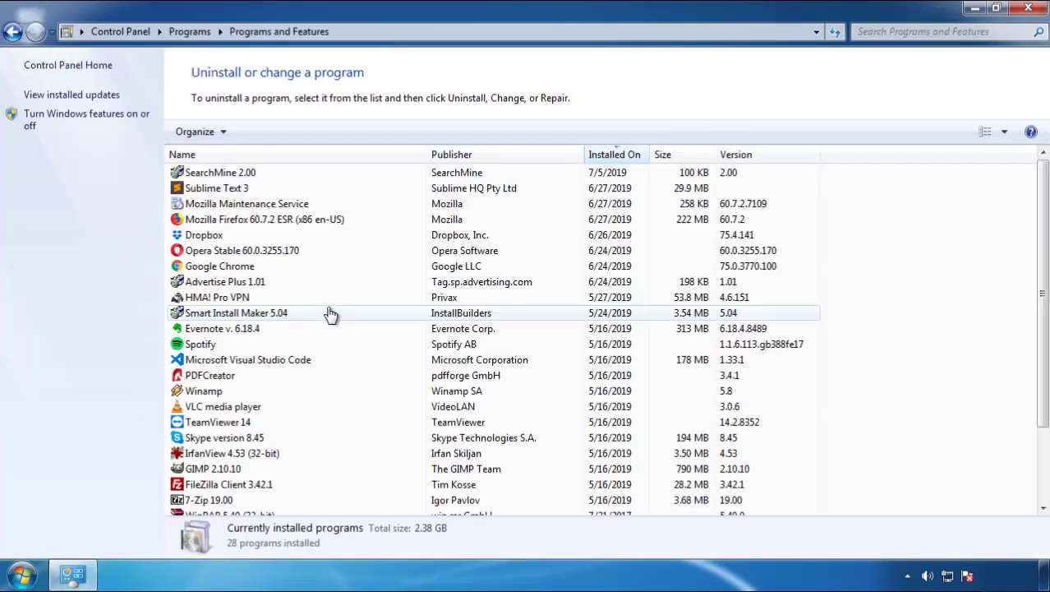
pyautogui.click(615, 156)
pyautogui.click(611, 156)
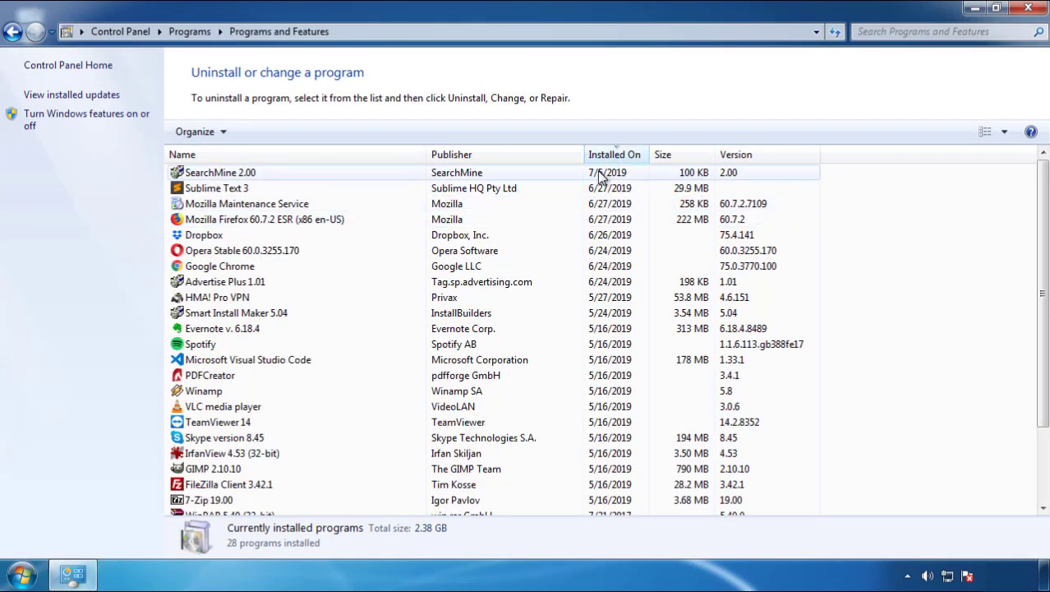
# Uninstall SearchMine 2.00 and close the Programs and Features window.
pyautogui.click(223, 175)
pyautogui.click(261, 133)
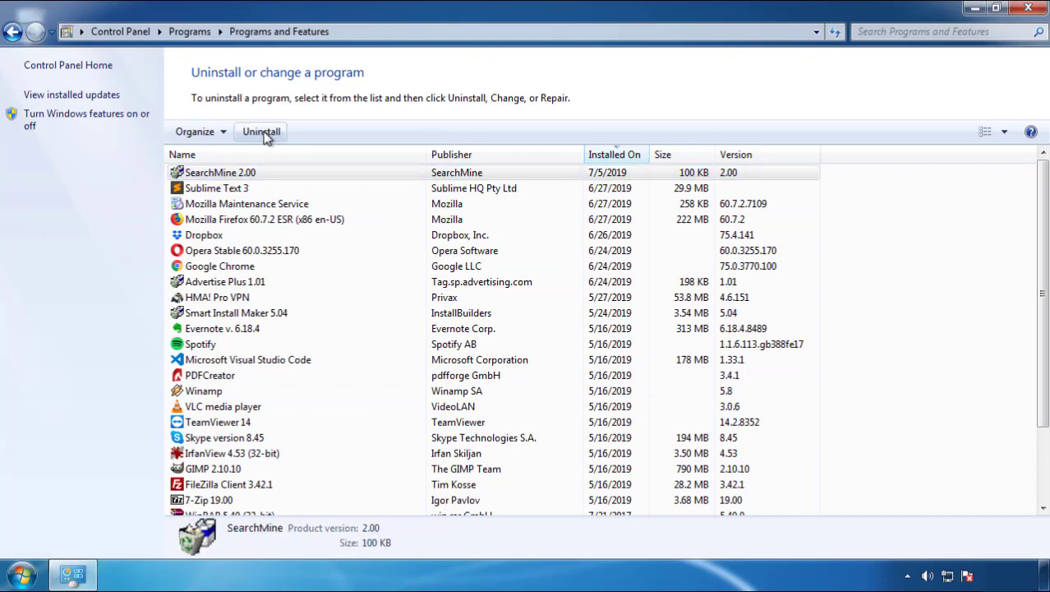
pyautogui.click(612, 437)
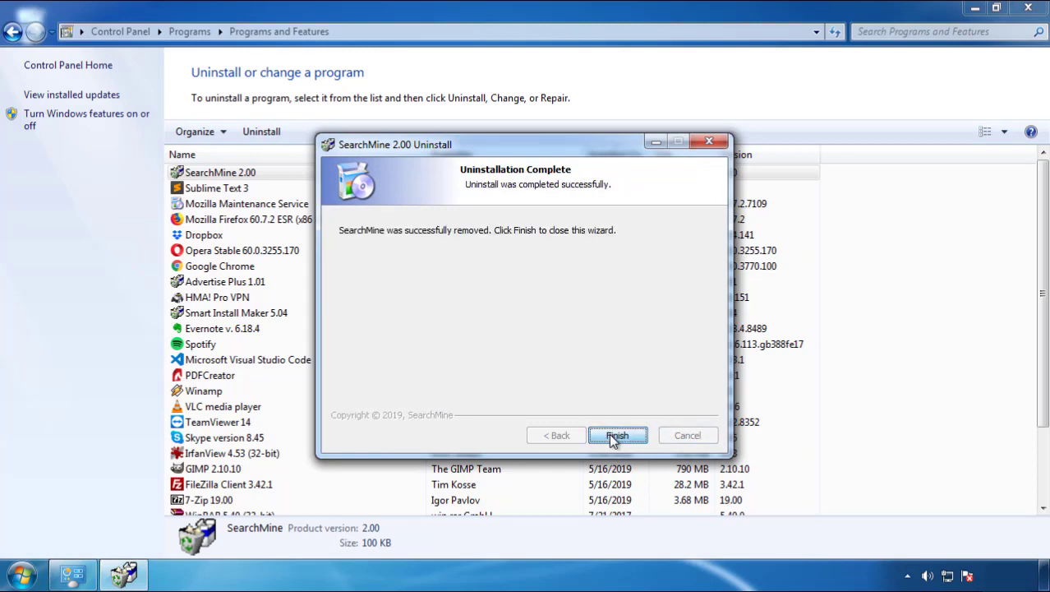
pyautogui.click(612, 435)
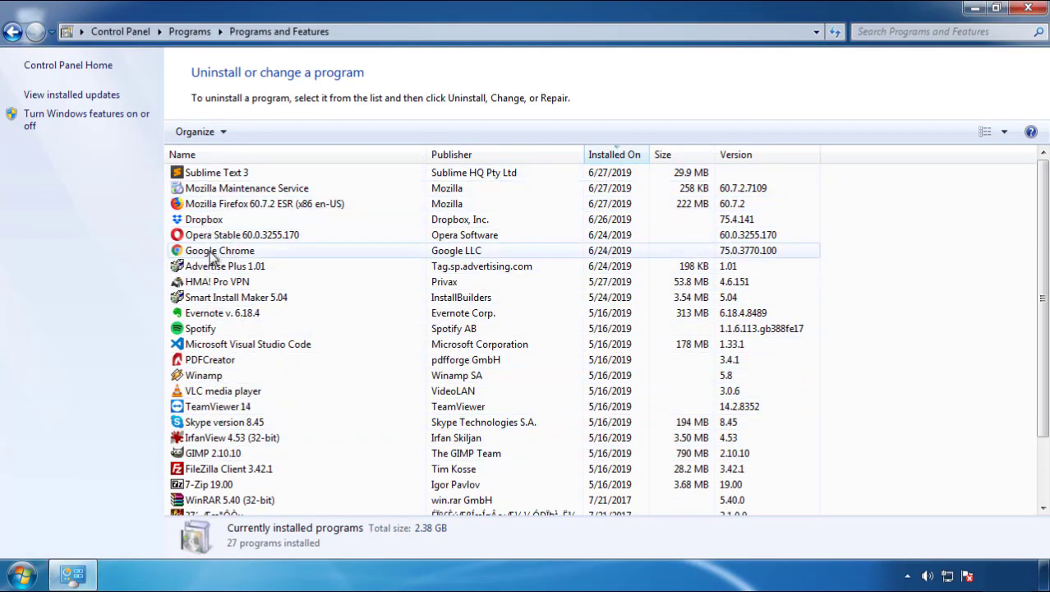
pyautogui.click(1028, 10)
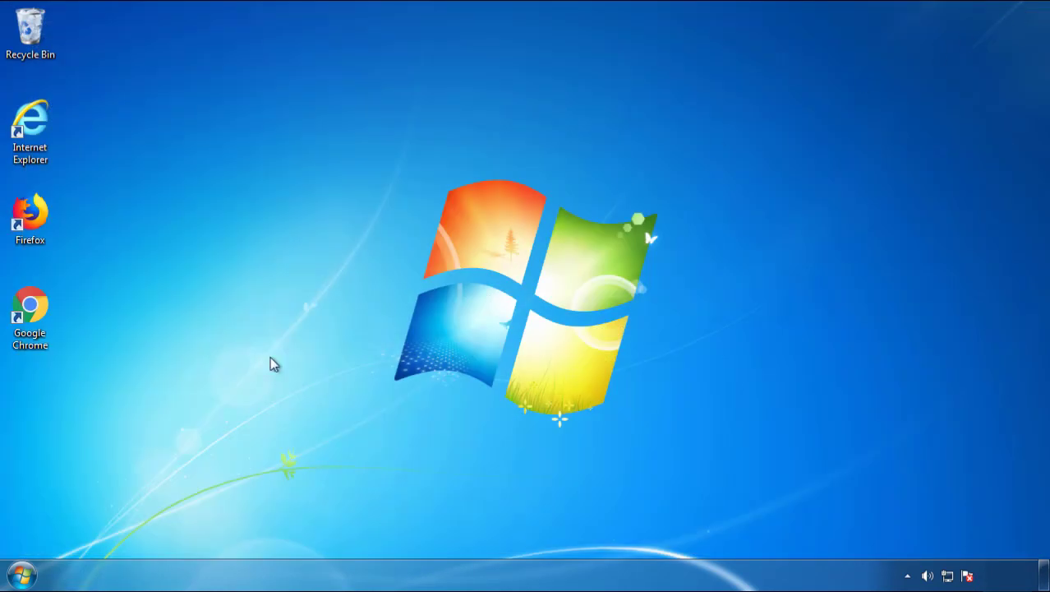
# Restart the PC and choose Safe Mode from the F8 boot menu.
pyautogui.click(20, 576)
pyautogui.moveTo(285, 534)
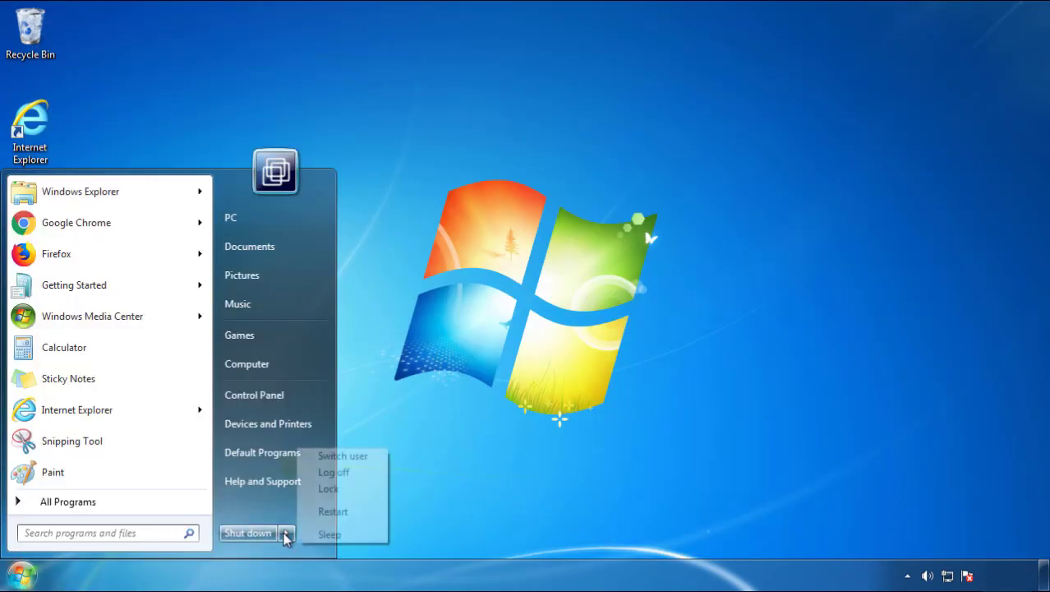
pyautogui.click(333, 511)
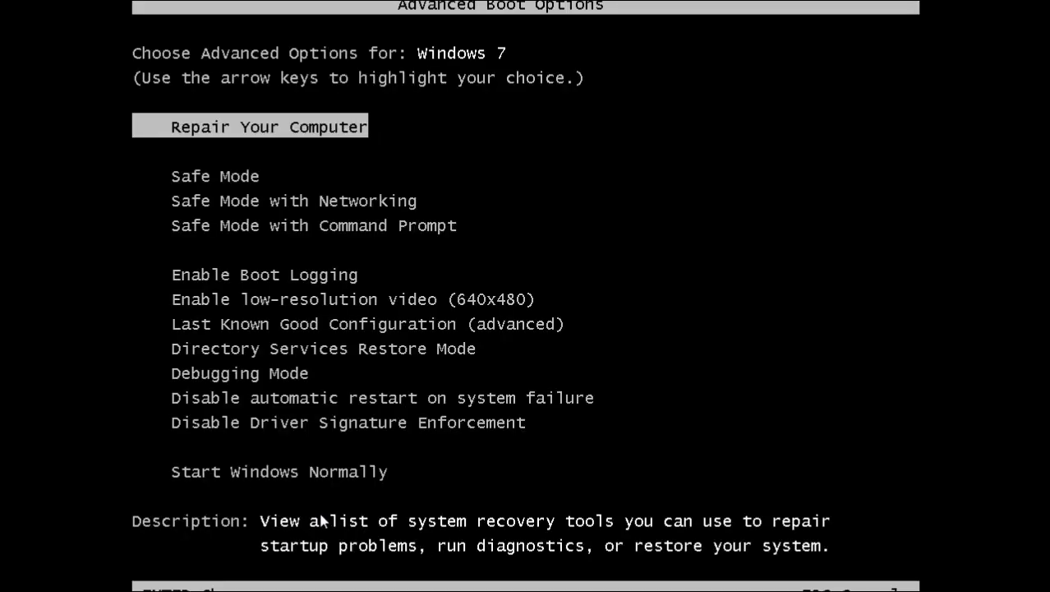
pyautogui.press('Down')
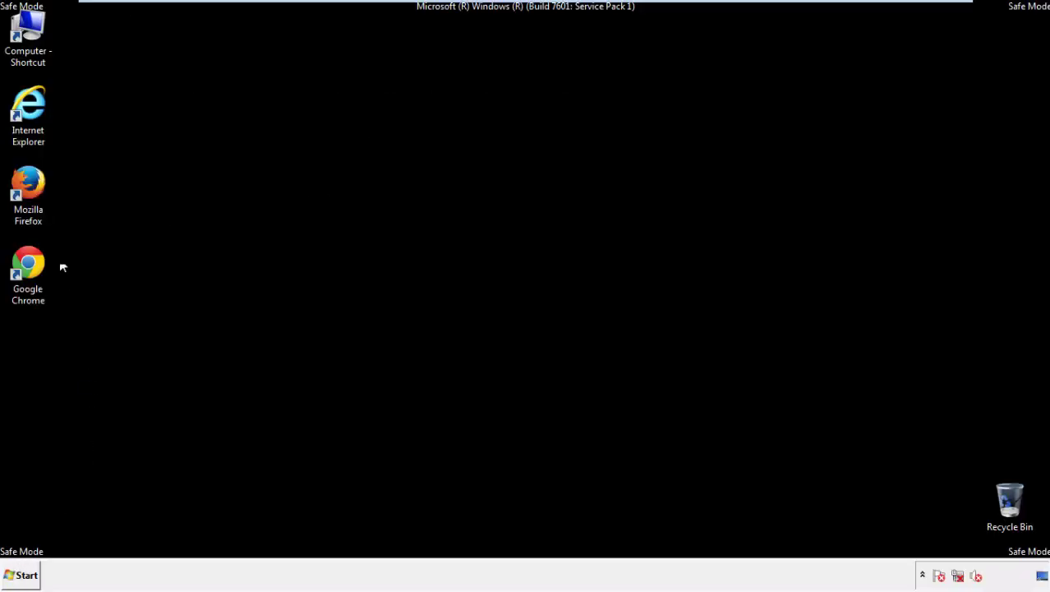
# Launch Firefox, decline the default-browser prompt, and show the Menu Bar.
pyautogui.doubleClick(33, 189)
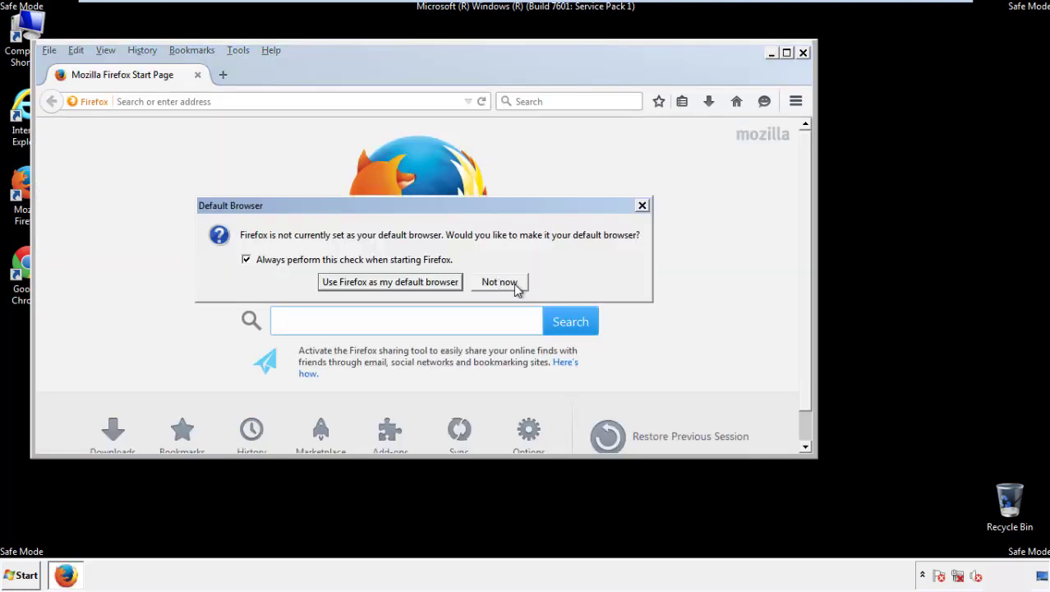
pyautogui.click(503, 282)
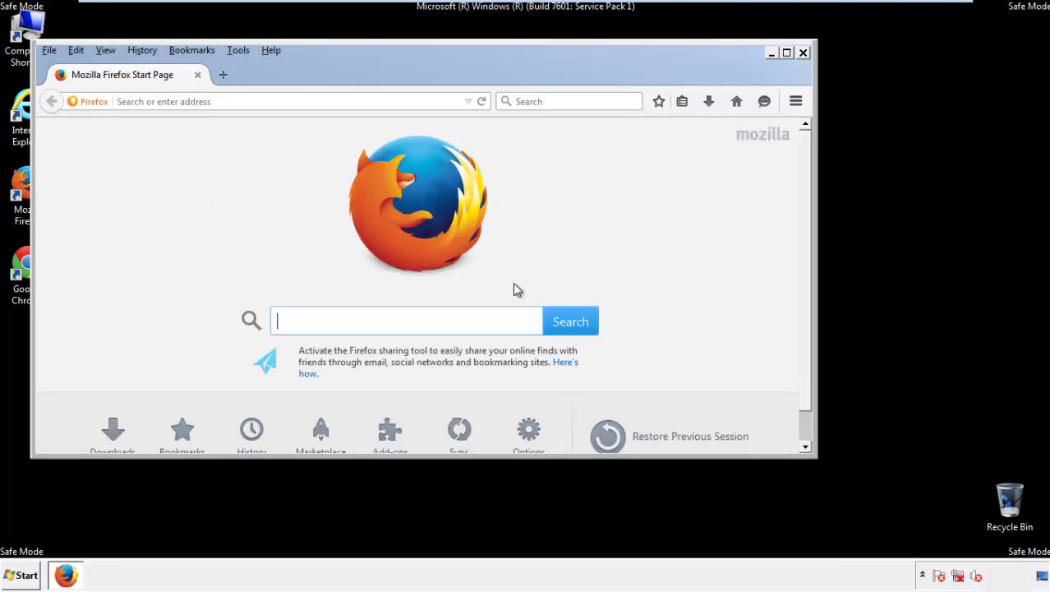
pyautogui.rightClick(321, 69)
pyautogui.click(350, 123)
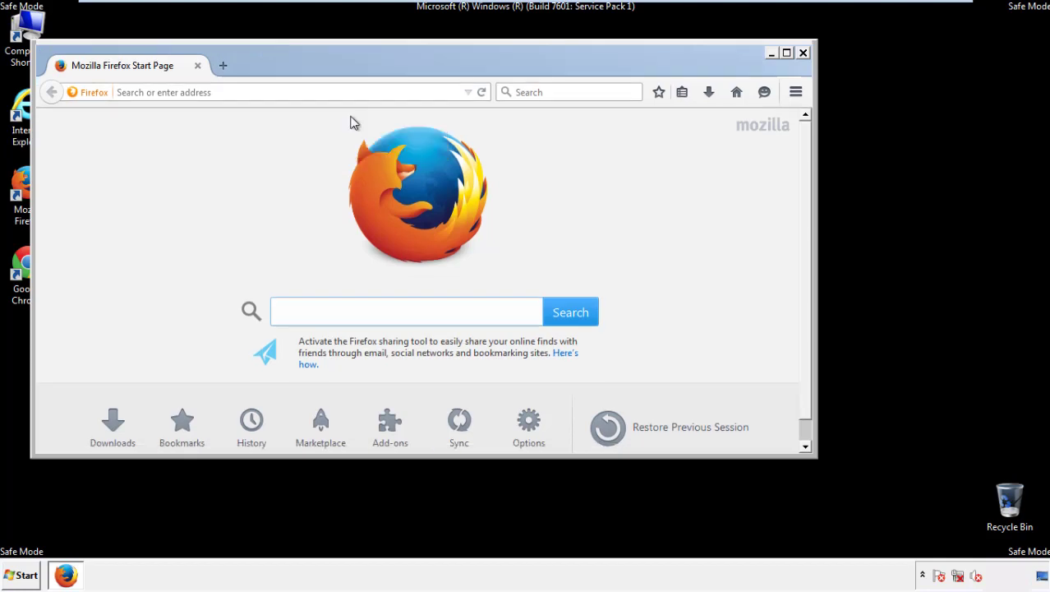
pyautogui.rightClick(330, 68)
pyautogui.click(353, 129)
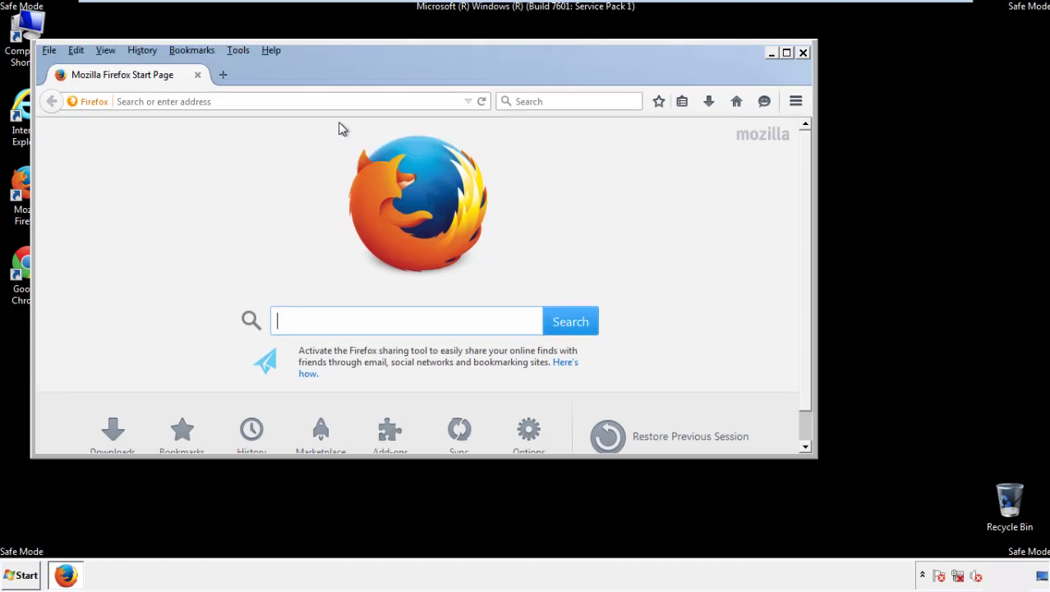
# Clear Firefox's recent history for Everything, keeping offline data and site preferences ticked.
pyautogui.click(144, 51)
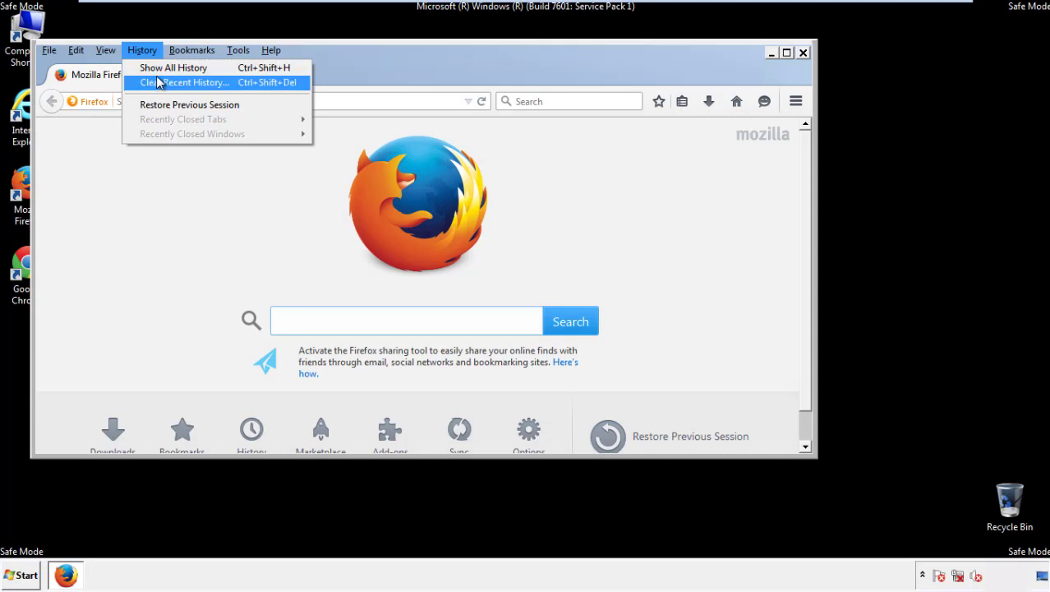
pyautogui.click(160, 83)
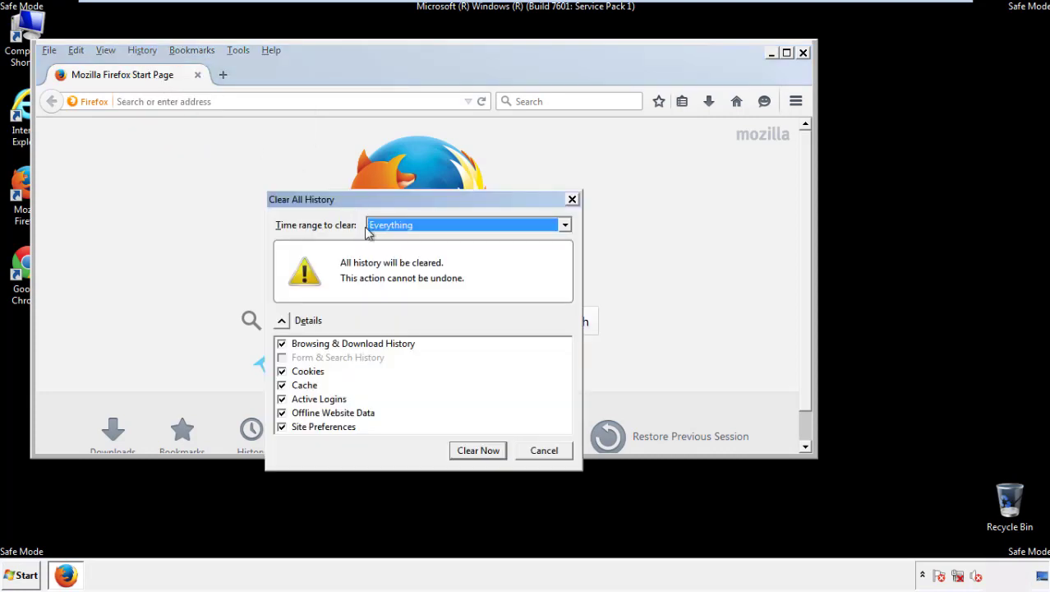
pyautogui.click(391, 229)
pyautogui.click(393, 309)
pyautogui.click(281, 413)
pyautogui.click(281, 412)
pyautogui.click(281, 427)
pyautogui.click(281, 428)
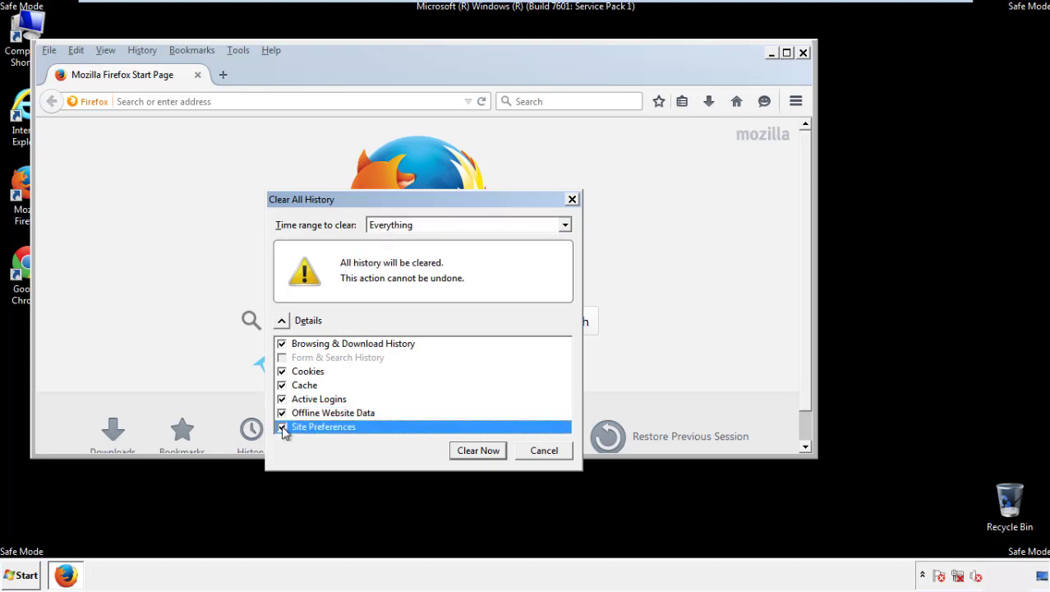
pyautogui.click(476, 450)
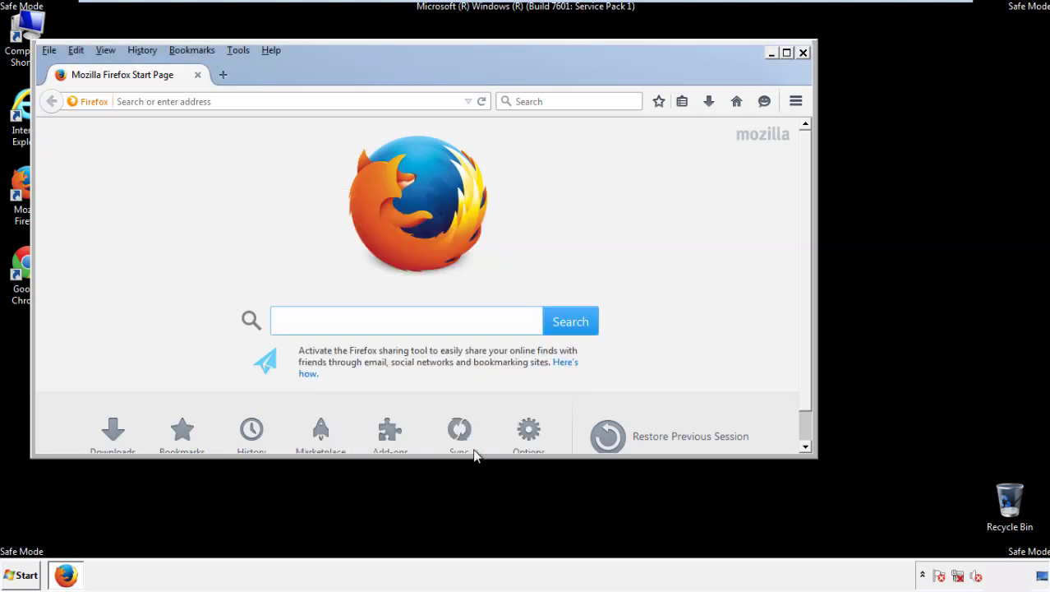
# Refresh Firefox to defaults from Troubleshooting Information, decline default browser, and close Firefox.
pyautogui.click(270, 50)
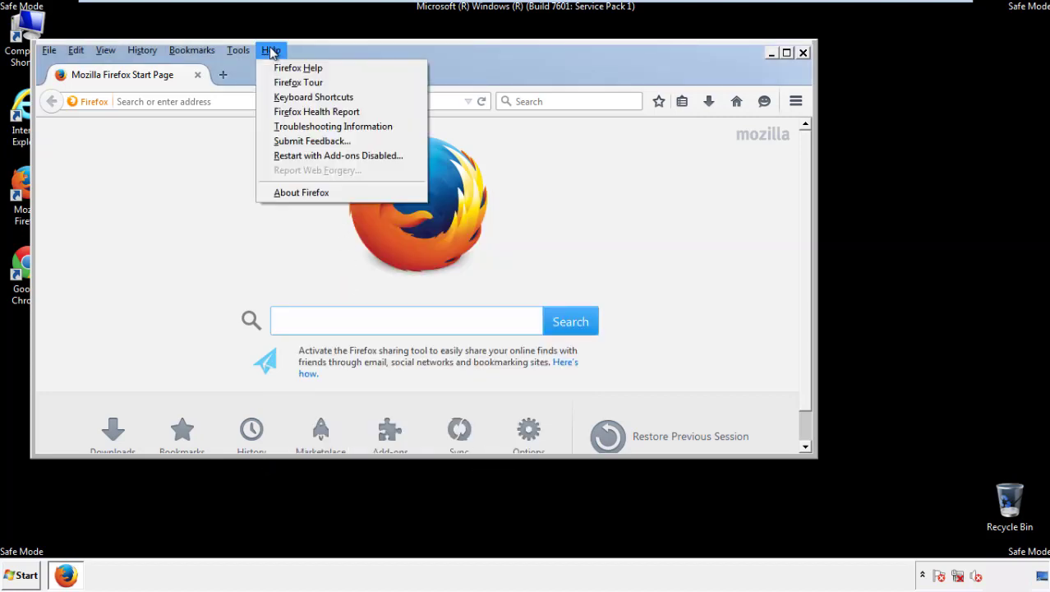
pyautogui.click(304, 126)
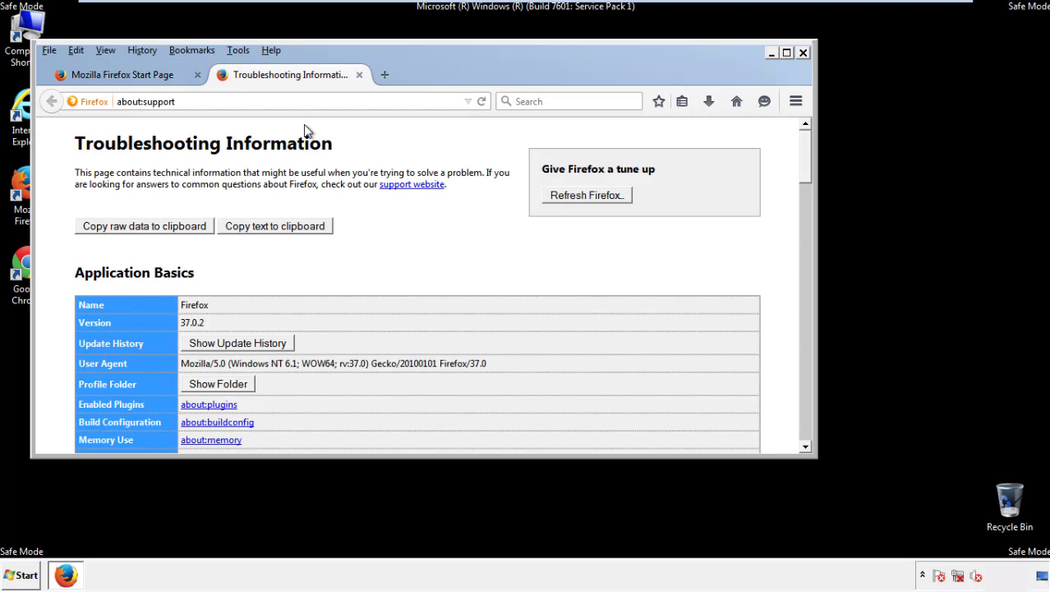
pyautogui.click(608, 197)
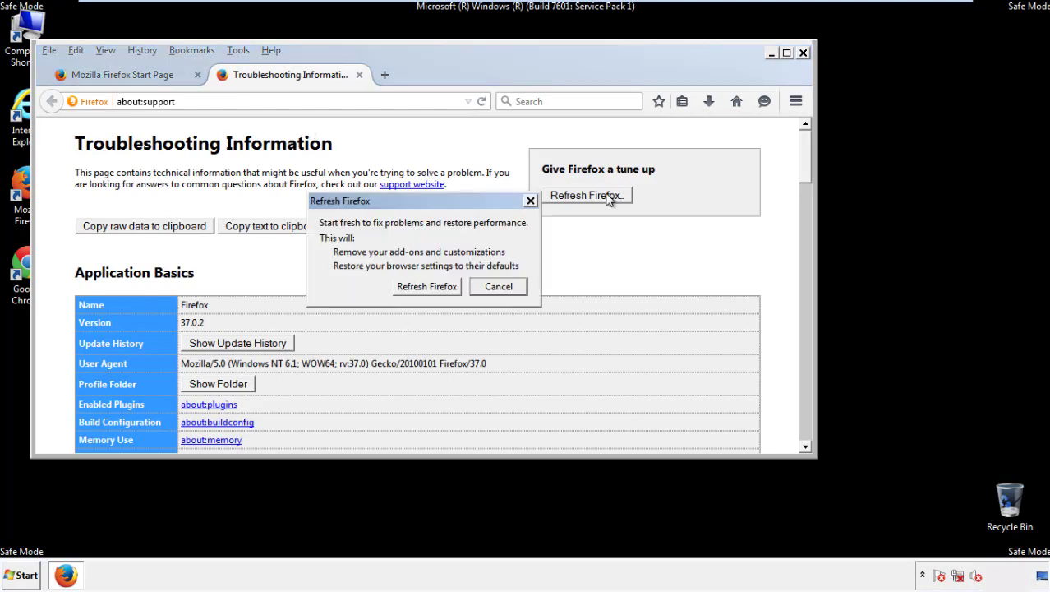
pyautogui.click(426, 286)
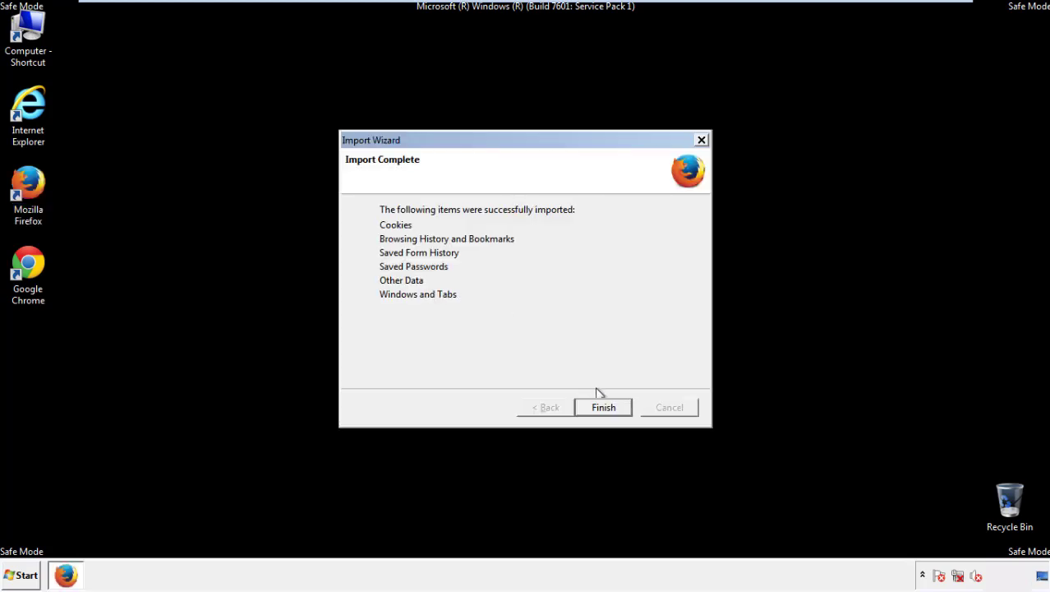
pyautogui.click(603, 407)
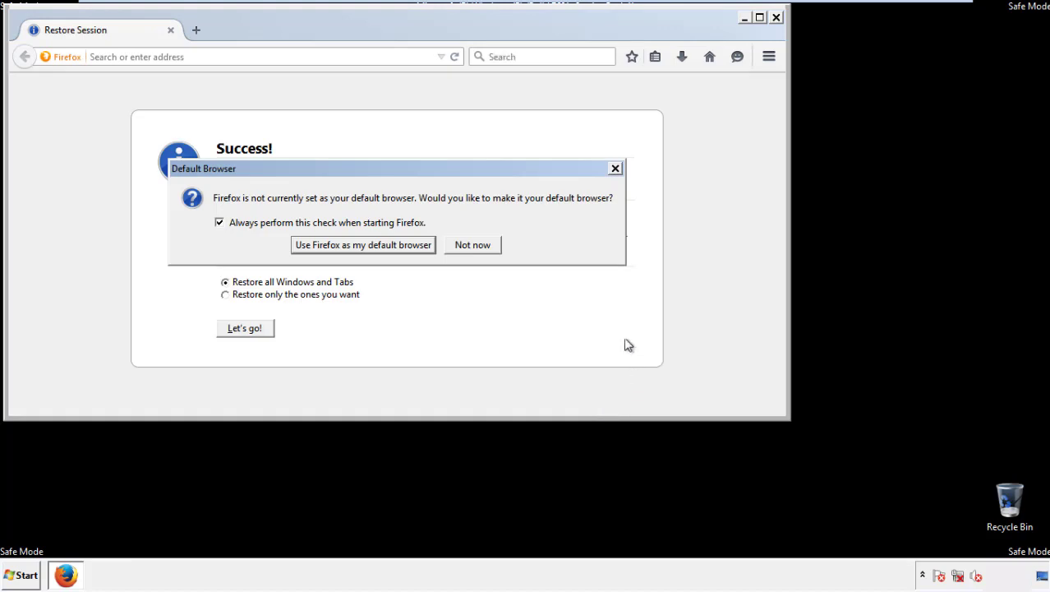
pyautogui.click(474, 246)
pyautogui.click(776, 17)
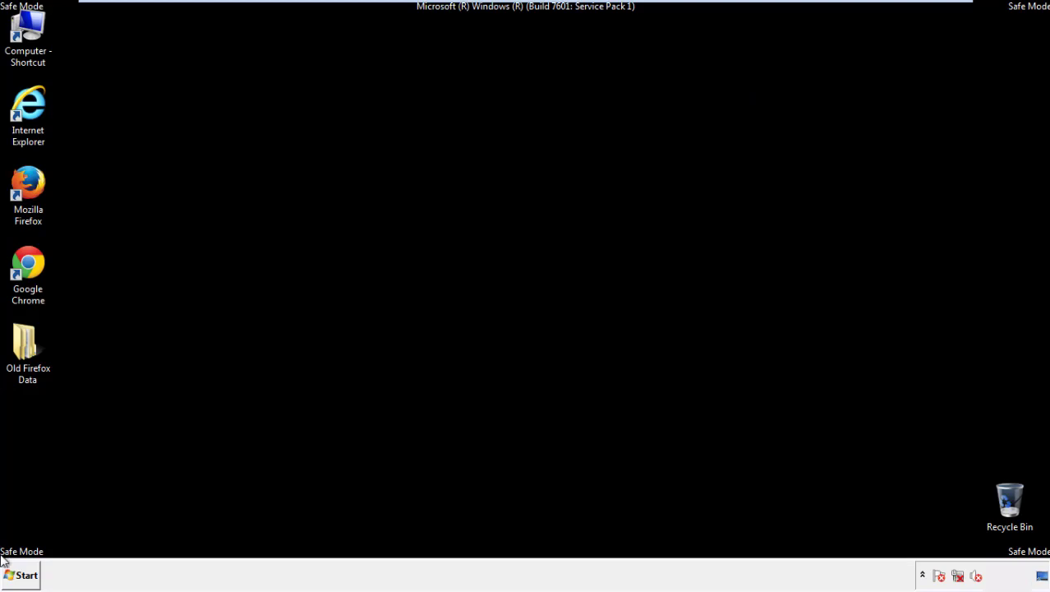
# Start Chrome from the desktop icon and choose Don't ask again on the default-browser bar.
pyautogui.doubleClick(26, 263)
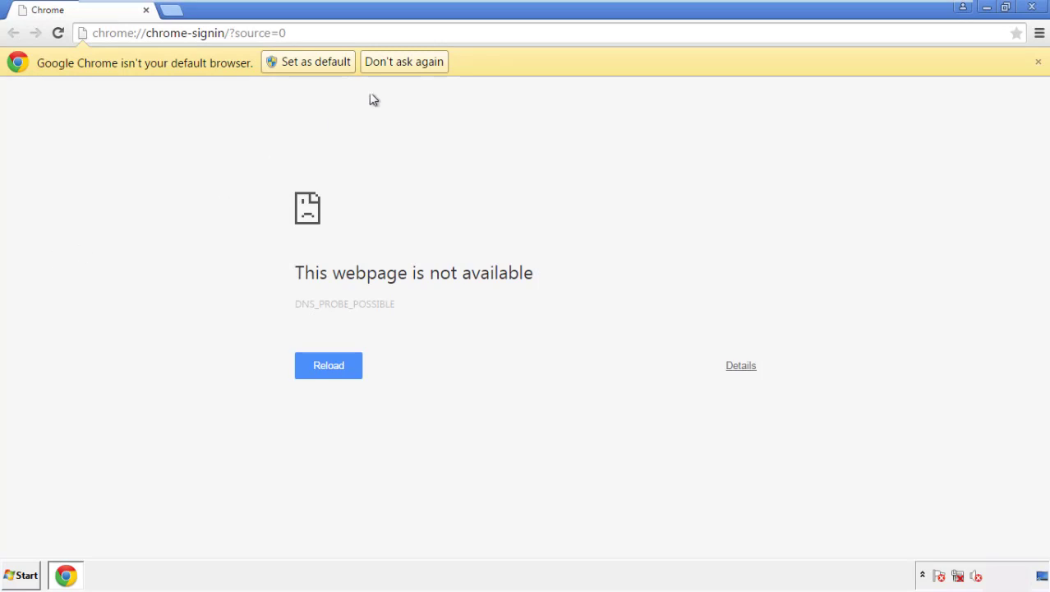
pyautogui.click(423, 67)
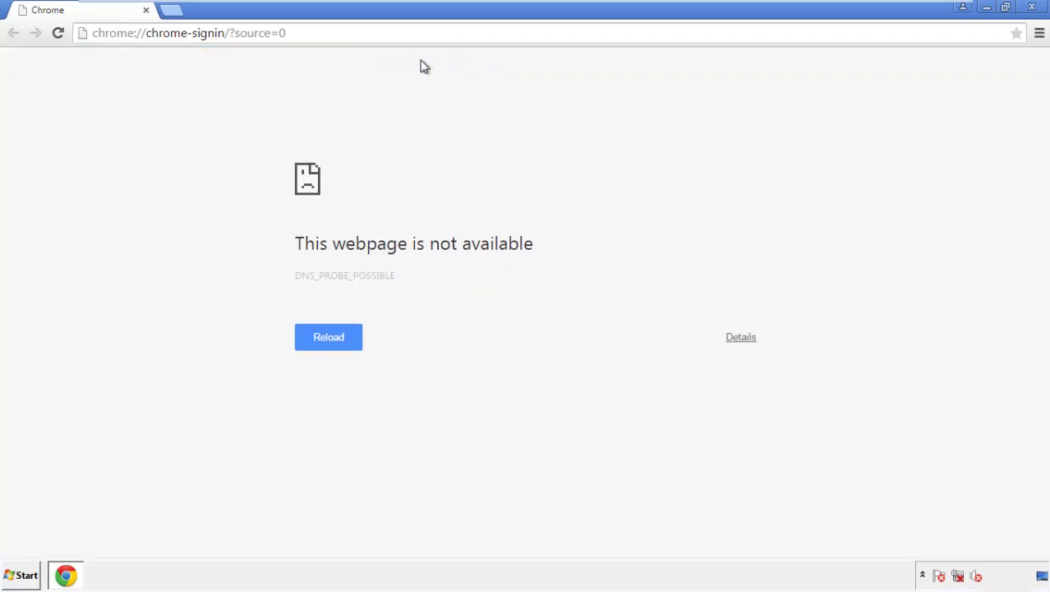
# Clear Chrome browsing data from the beginning of time, including autofill form data.
pyautogui.click(1040, 33)
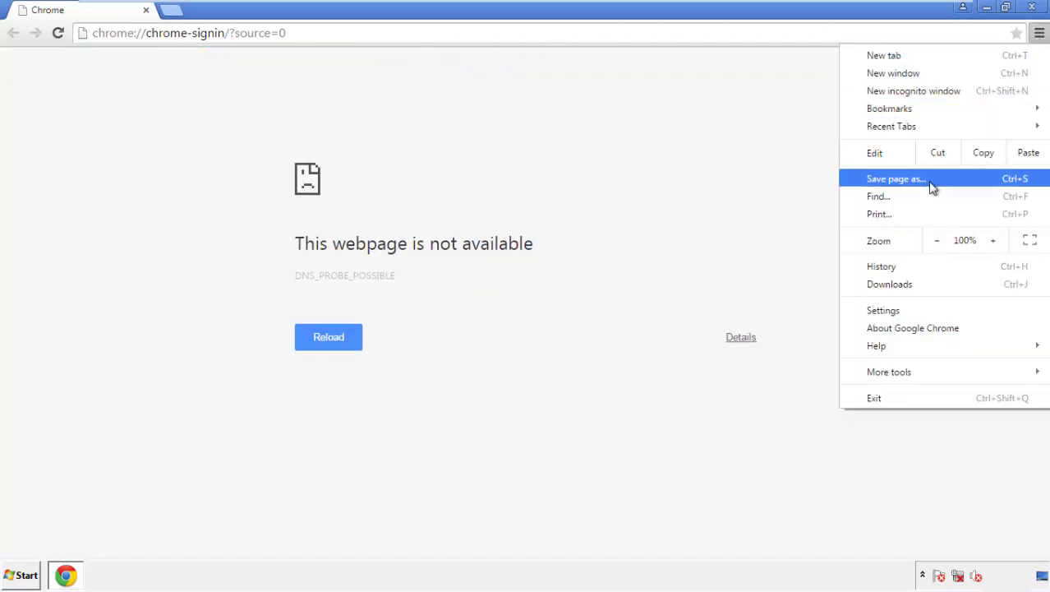
pyautogui.click(888, 310)
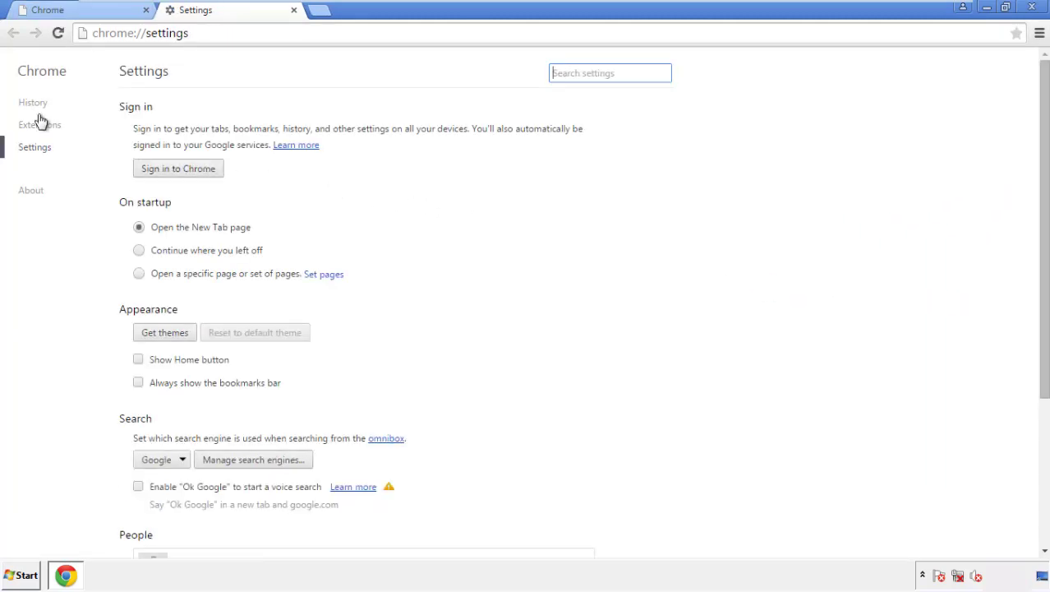
pyautogui.click(33, 103)
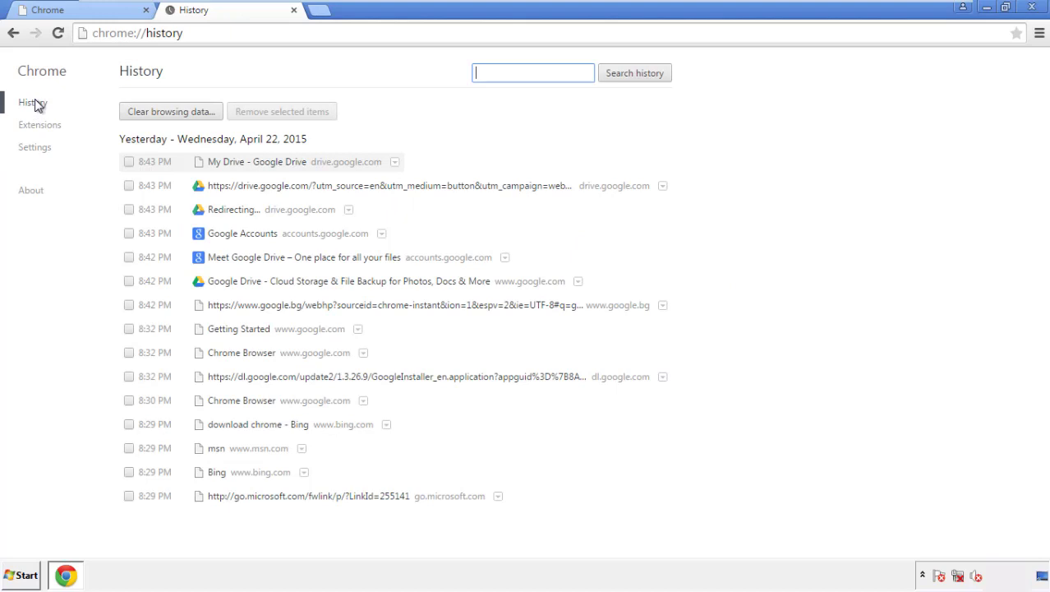
pyautogui.click(158, 114)
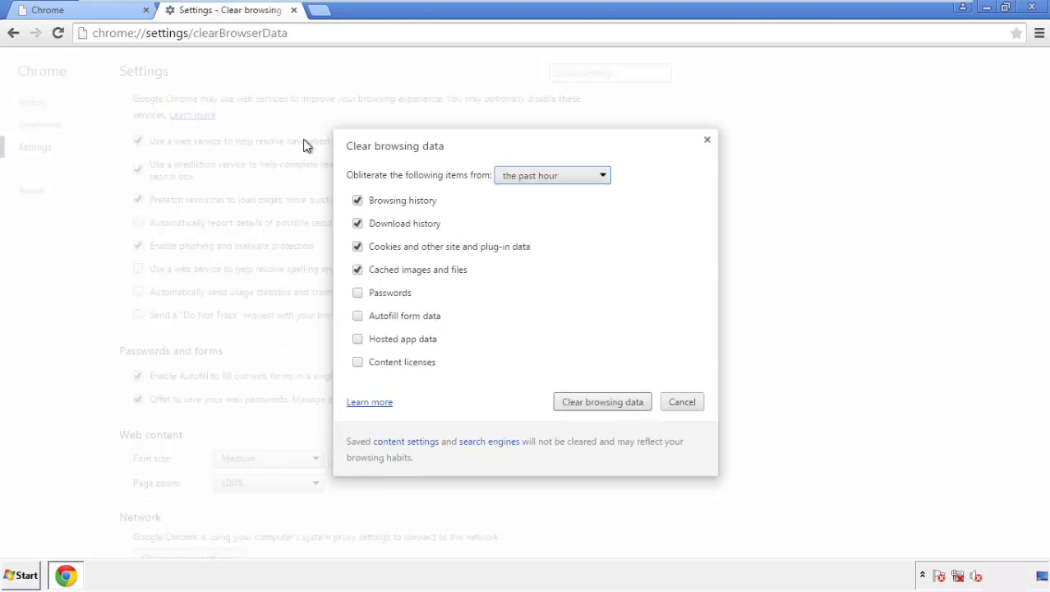
pyautogui.click(528, 178)
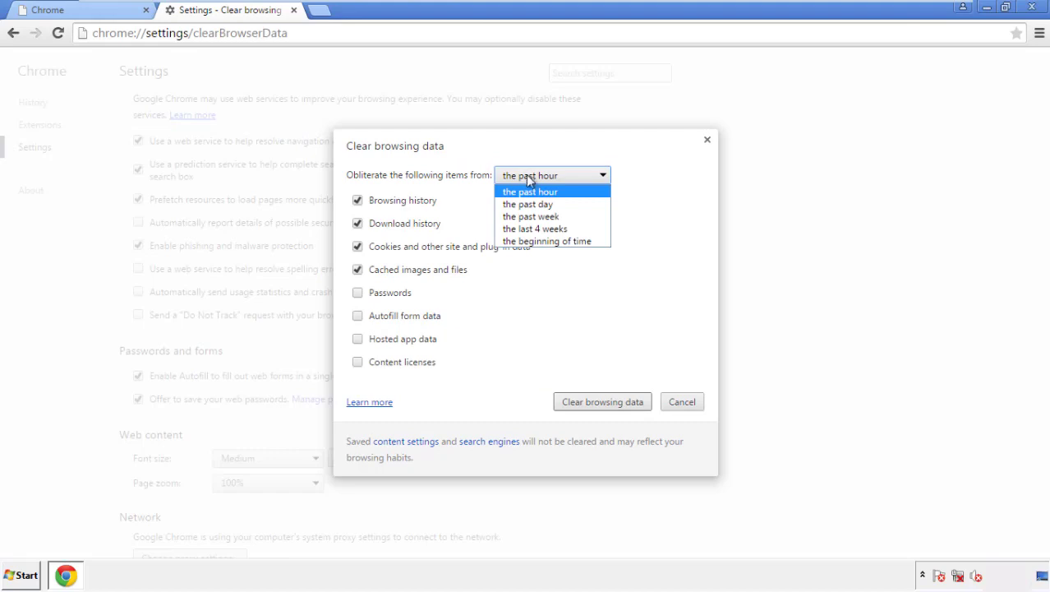
pyautogui.click(526, 242)
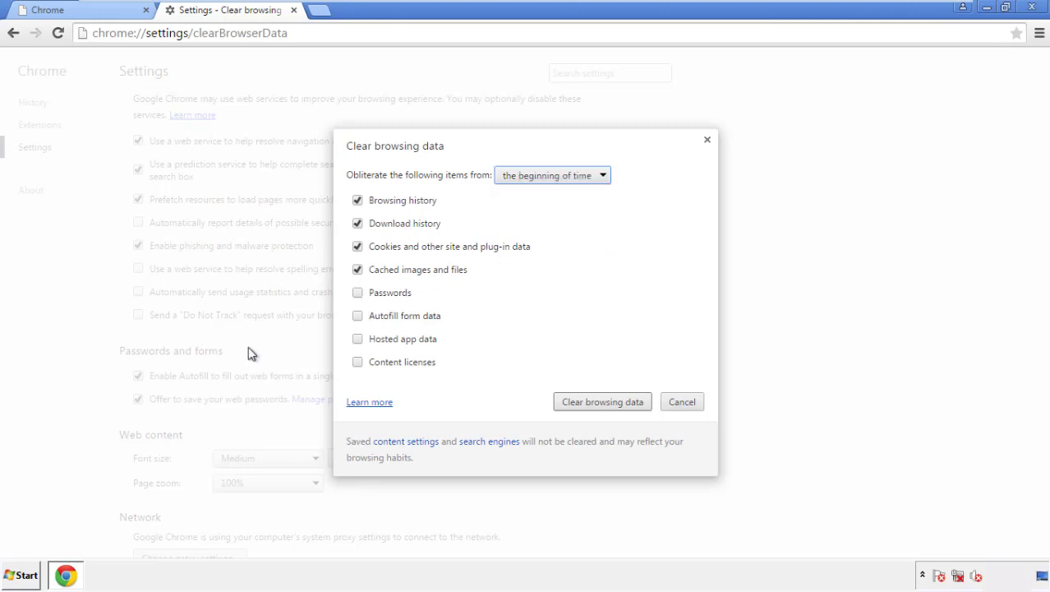
pyautogui.click(366, 321)
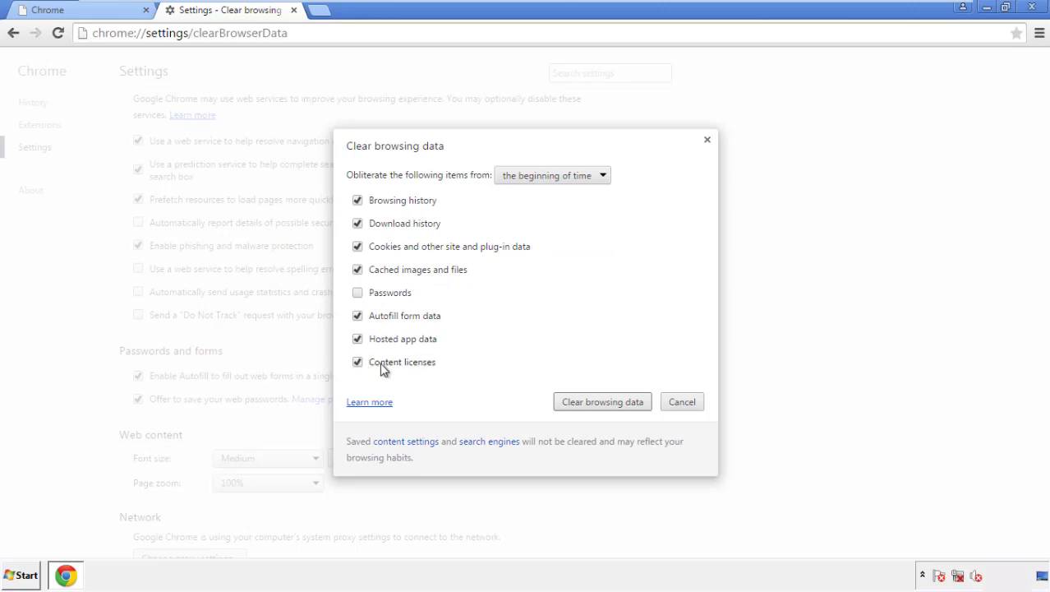
pyautogui.click(589, 404)
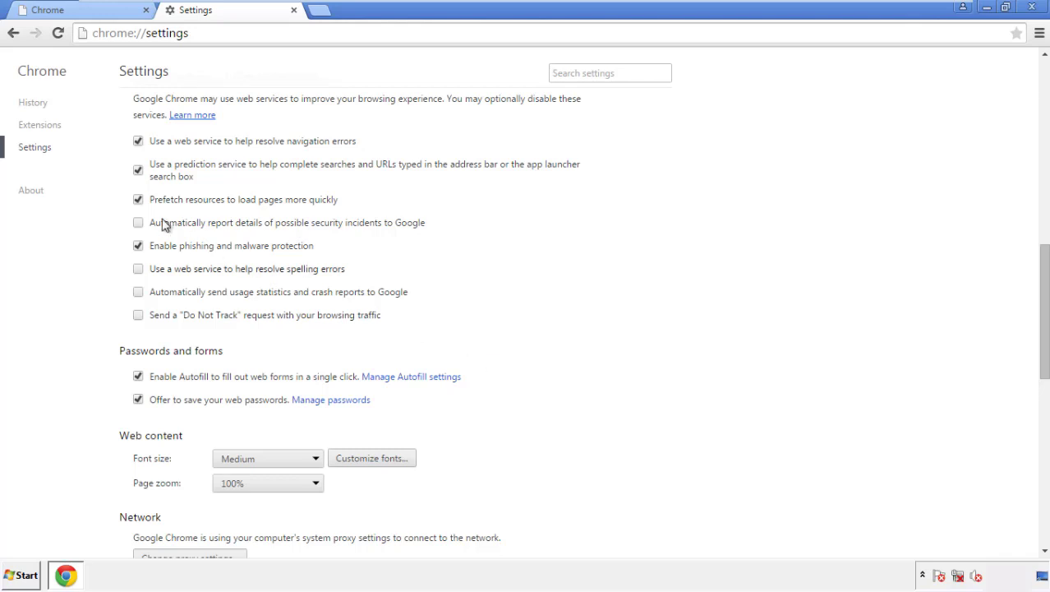
# Reset Chrome's settings to their original defaults and close the browser.
pyautogui.moveTo(1044, 261); pyautogui.dragTo(1024, 457)
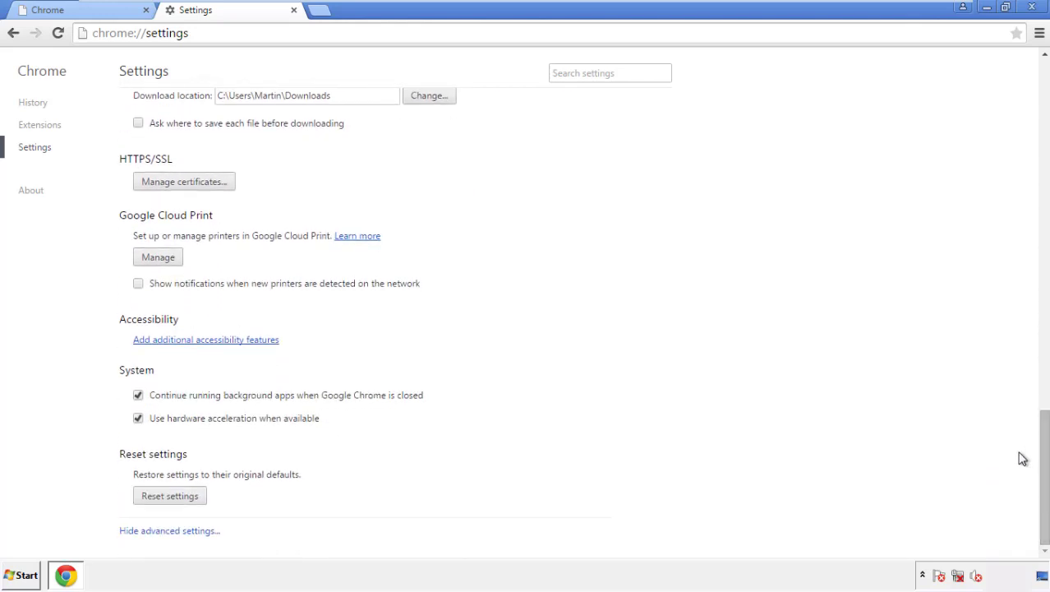
pyautogui.click(197, 499)
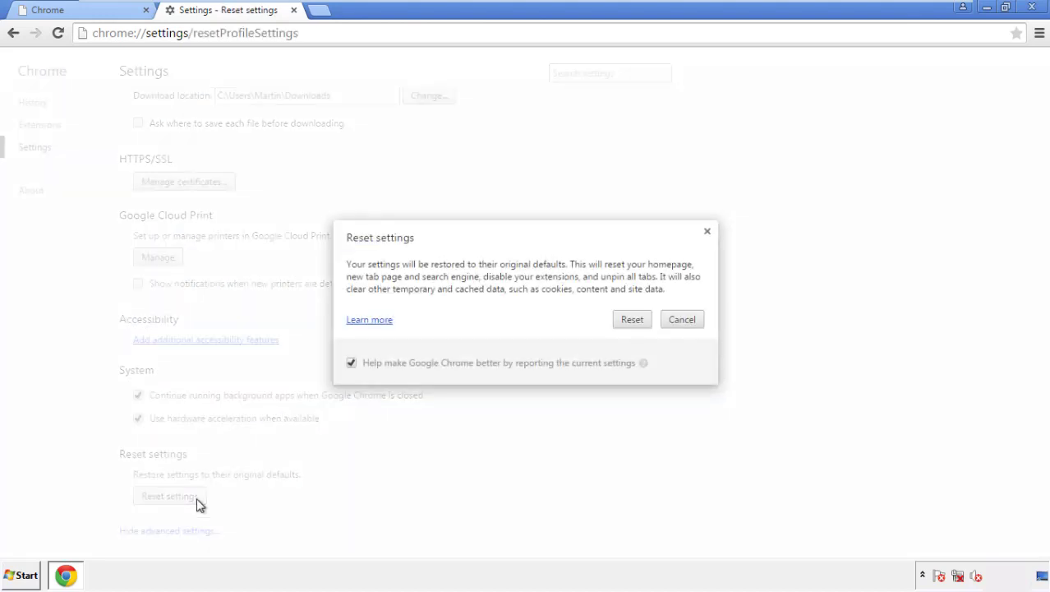
pyautogui.click(632, 320)
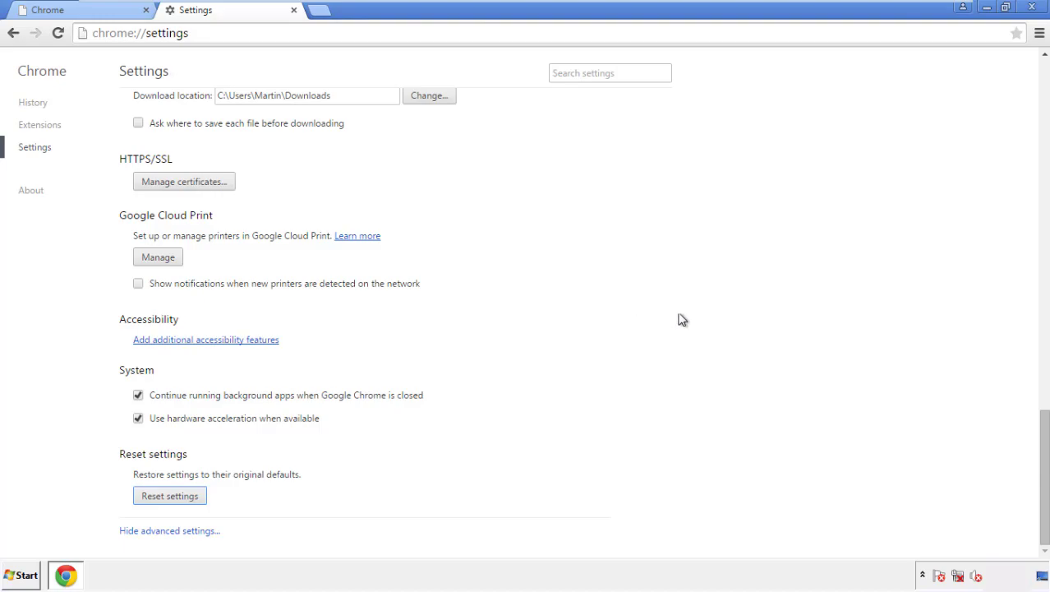
pyautogui.click(1029, 7)
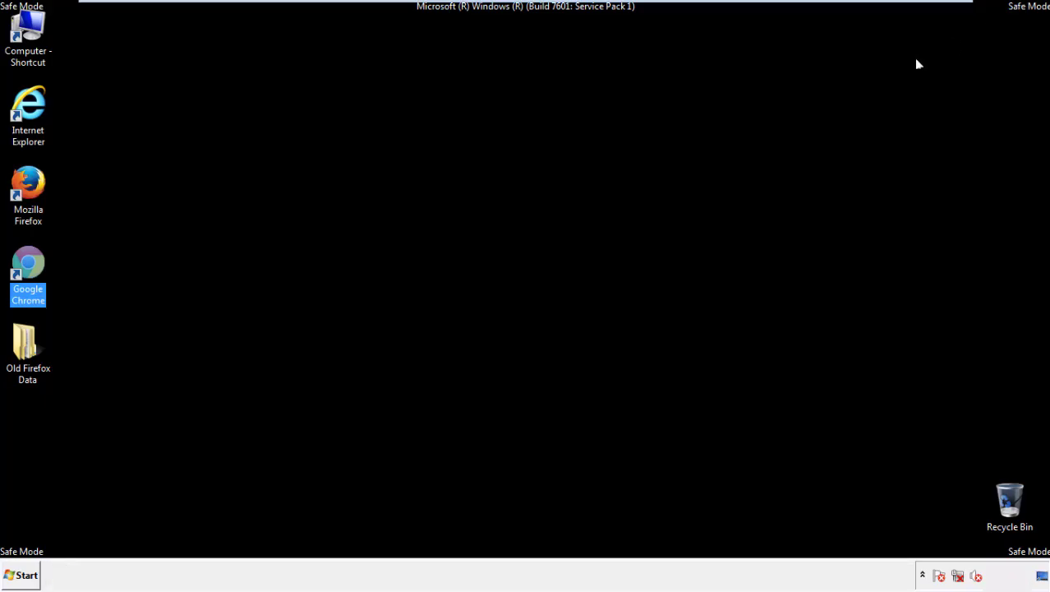
# Remove the Search Mine extension in Firefox's Add-ons Manager, then close Firefox.
pyautogui.click(567, 265)
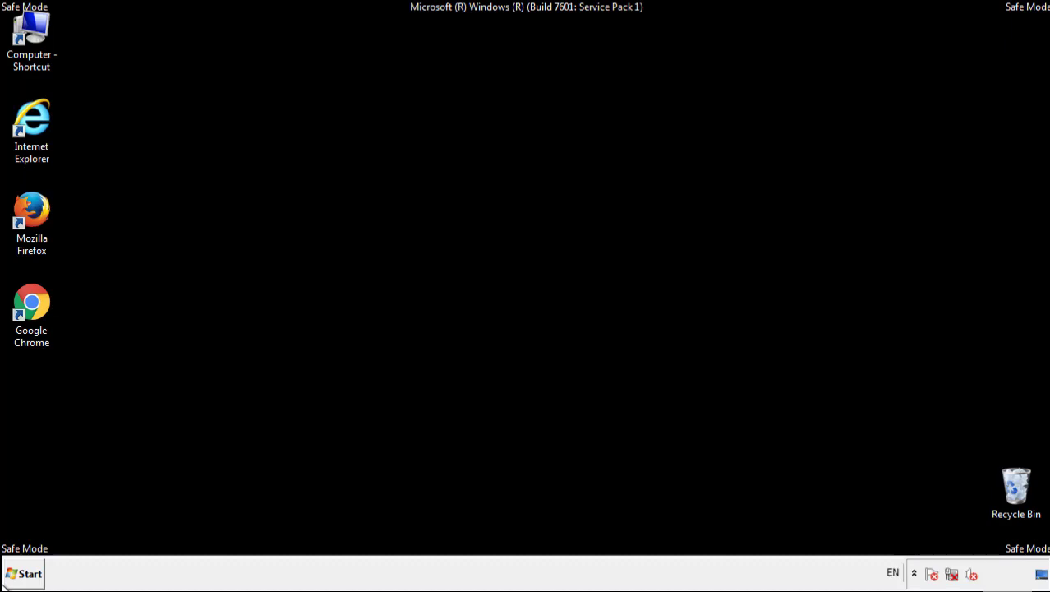
pyautogui.doubleClick(40, 204)
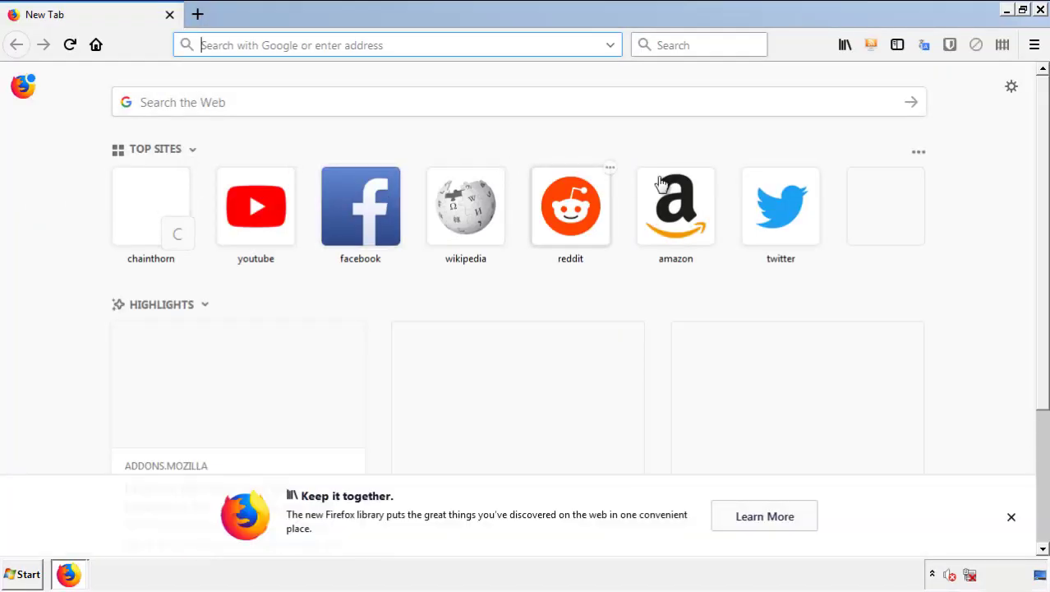
pyautogui.click(1034, 45)
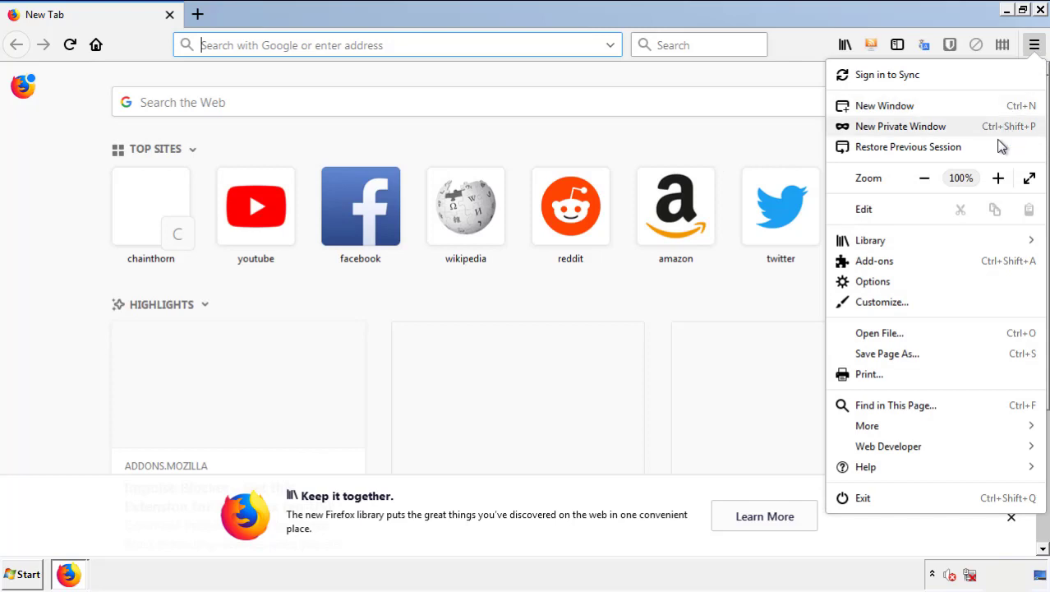
pyautogui.click(903, 260)
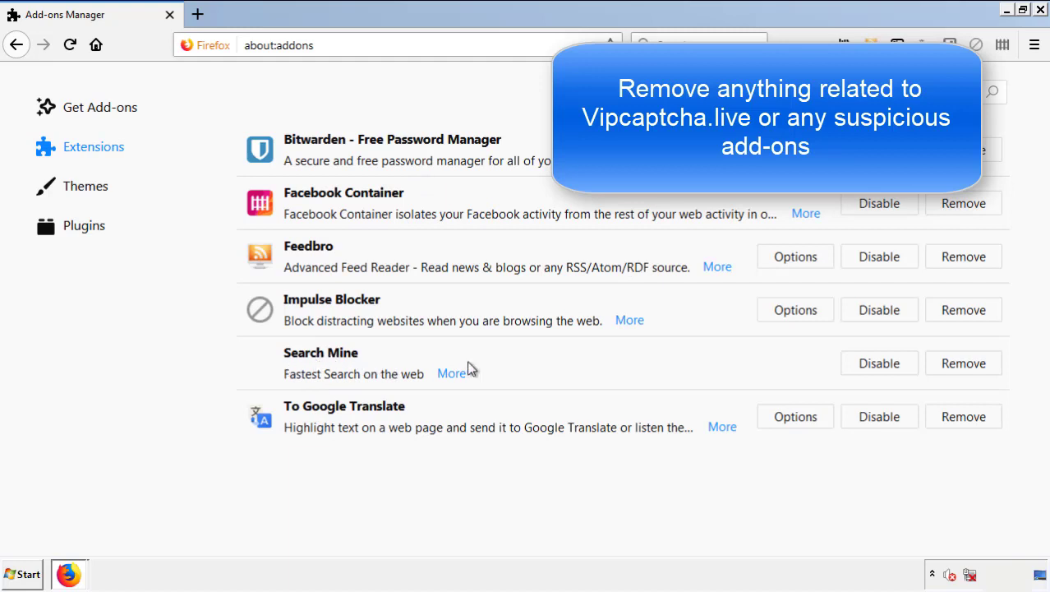
pyautogui.click(960, 370)
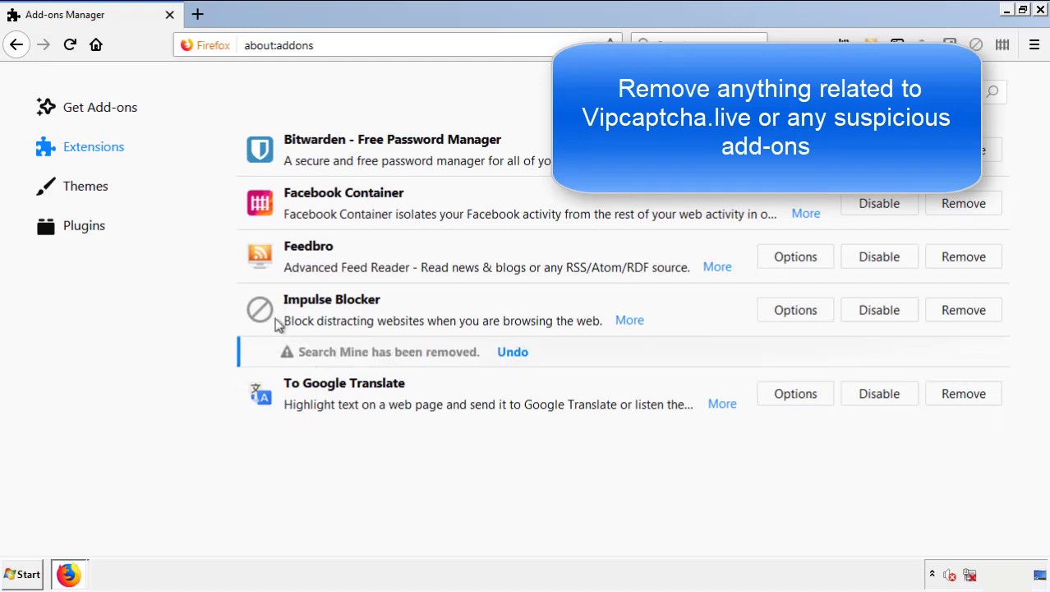
pyautogui.click(1041, 11)
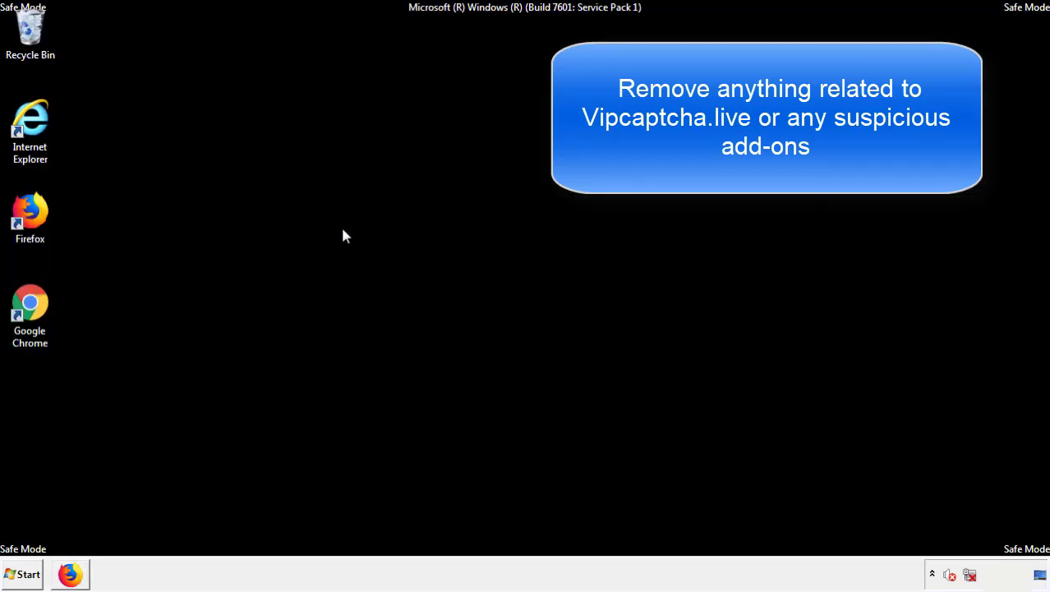
# Remove and confirm deleting the Search Mine extension from Chrome's Extensions page.
pyautogui.doubleClick(29, 318)
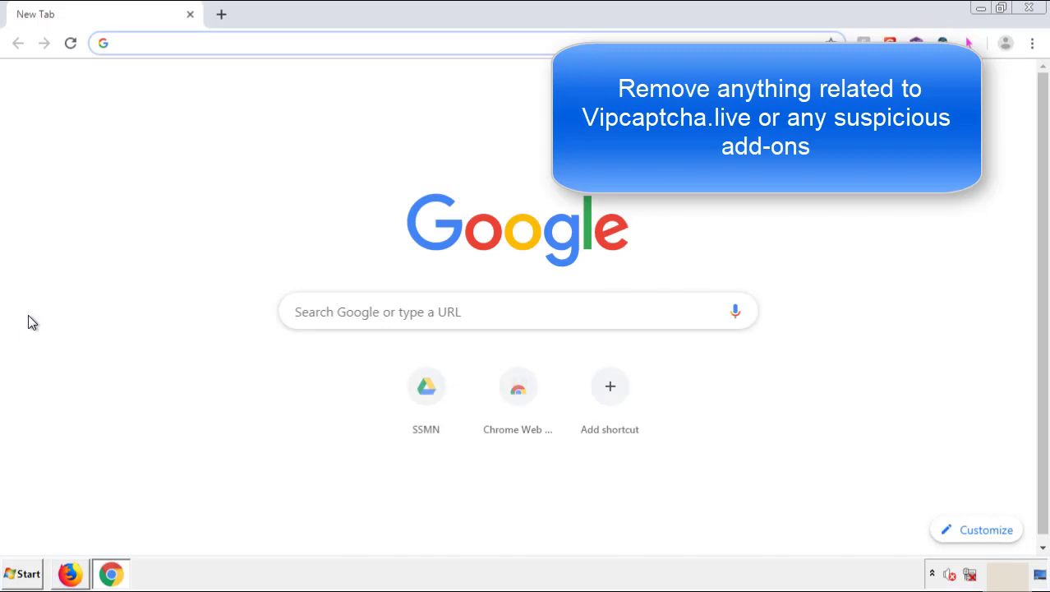
pyautogui.click(1033, 43)
pyautogui.moveTo(940, 289)
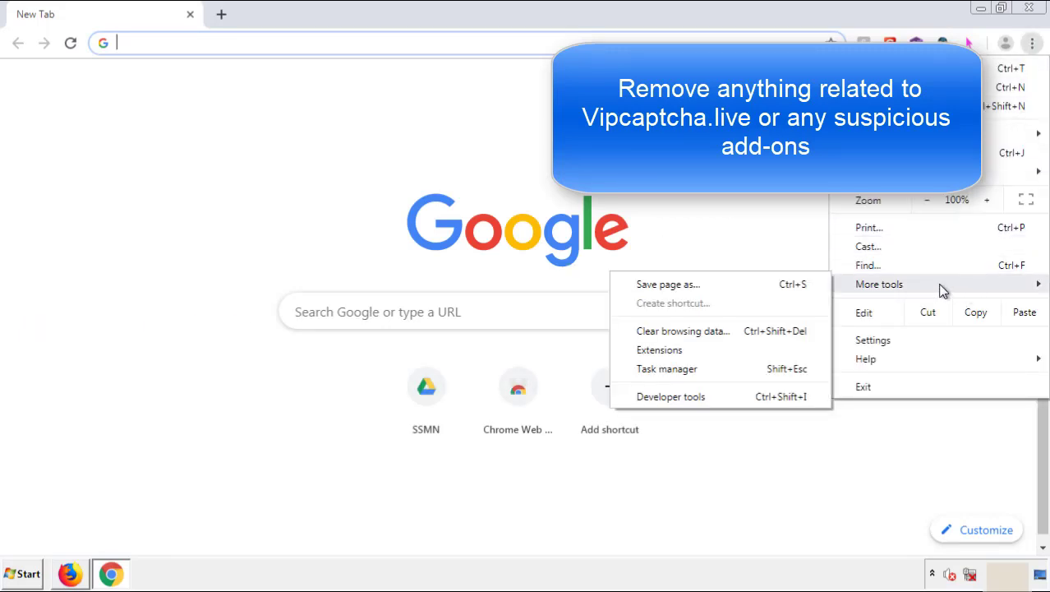
pyautogui.click(667, 349)
pyautogui.scroll(-5, 298, 274)
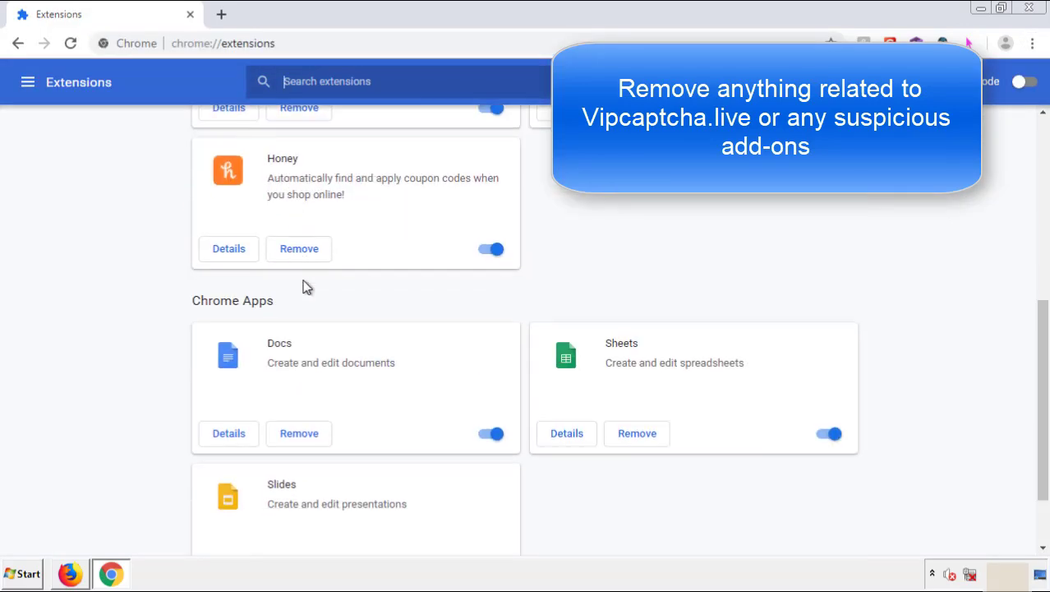
pyautogui.scroll(5, 398, 300)
pyautogui.click(285, 235)
pyautogui.press('Return')
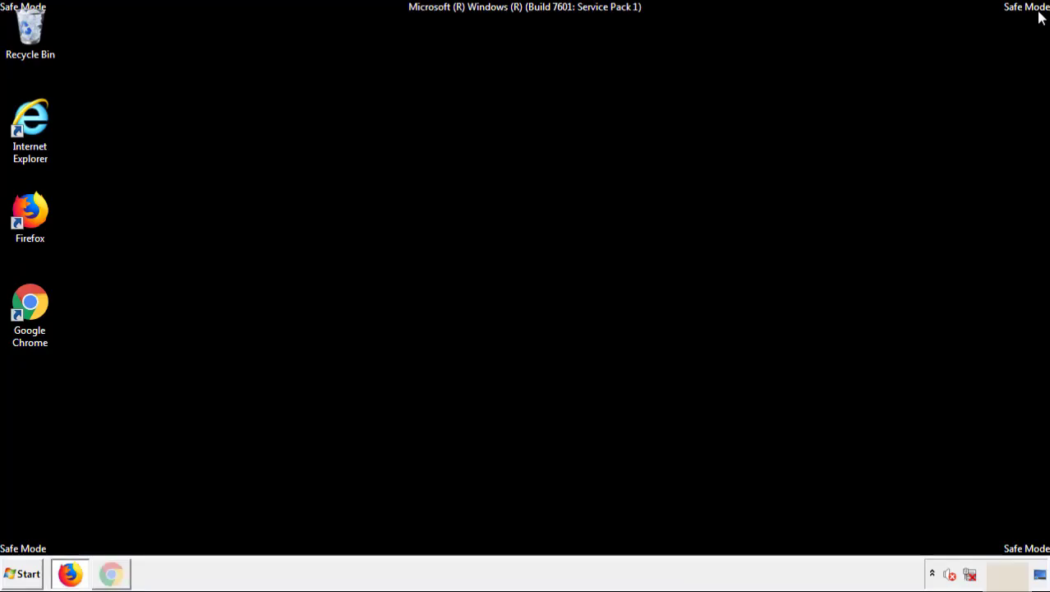
# Restart the computer from the Start menu's Shut down options.
pyautogui.click(29, 575)
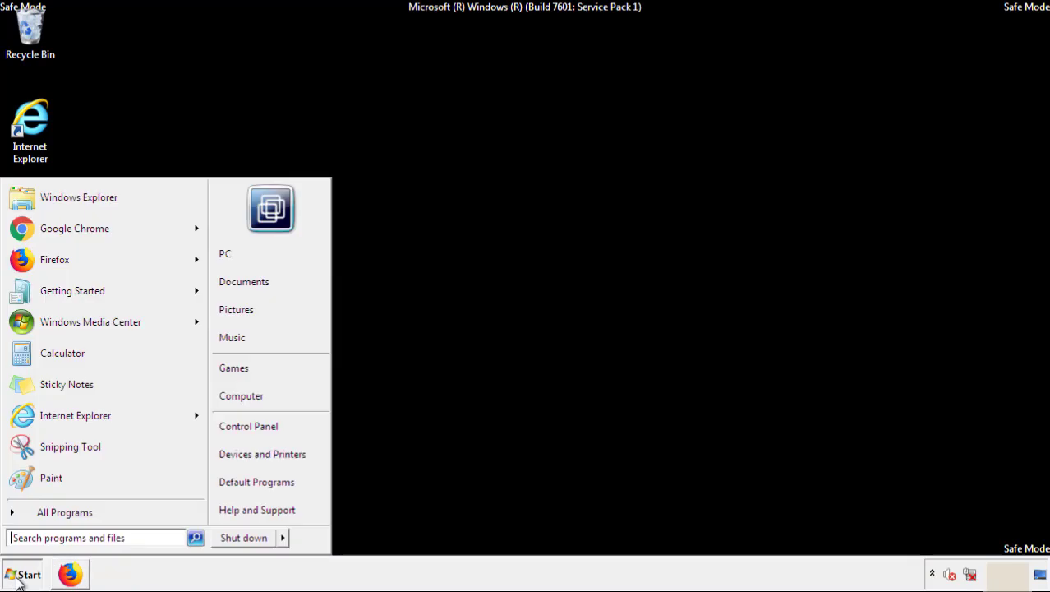
pyautogui.moveTo(284, 539)
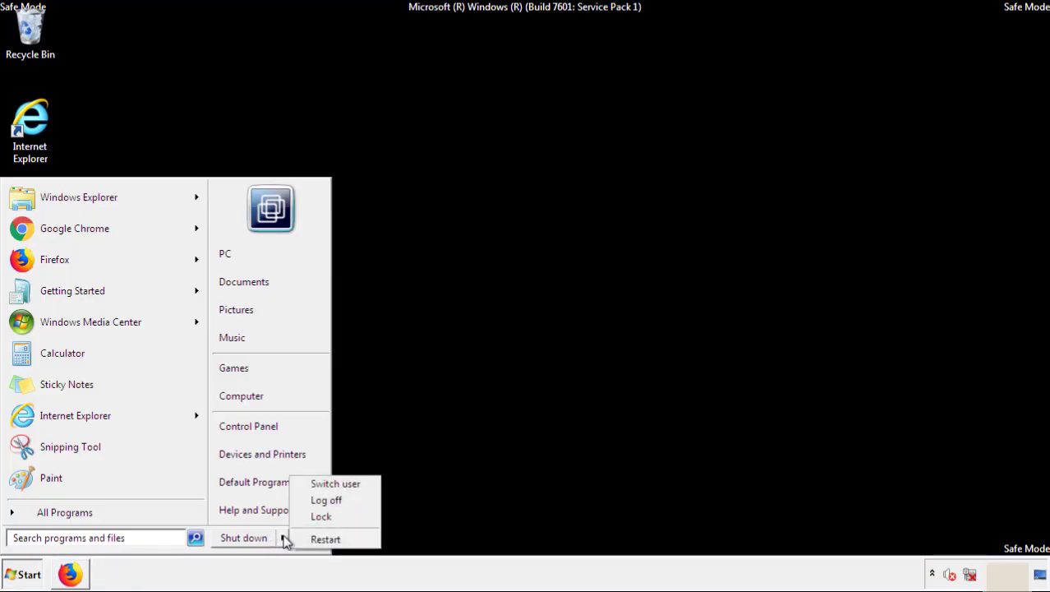
pyautogui.click(325, 539)
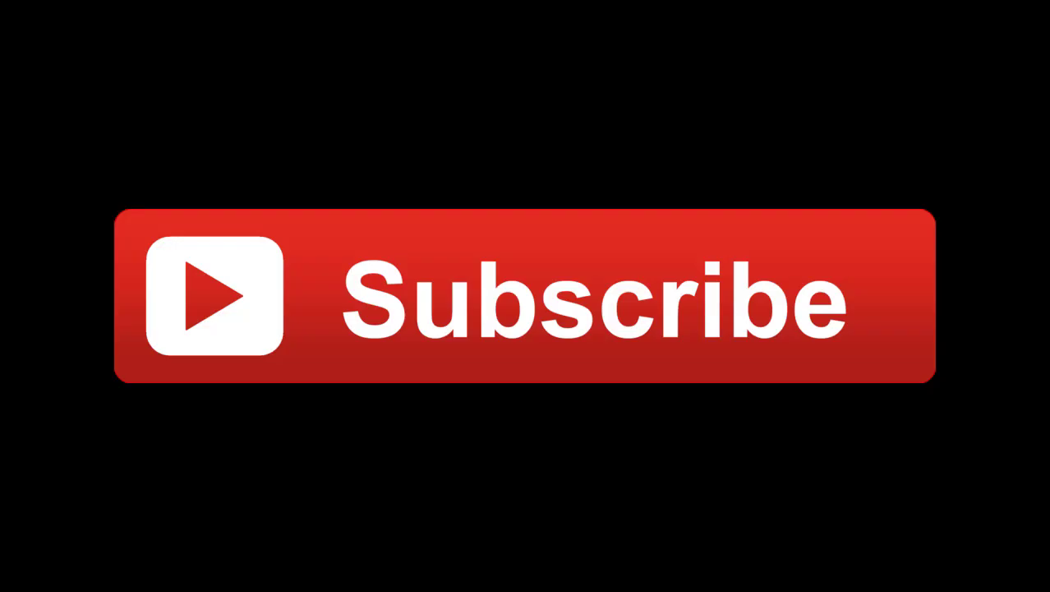